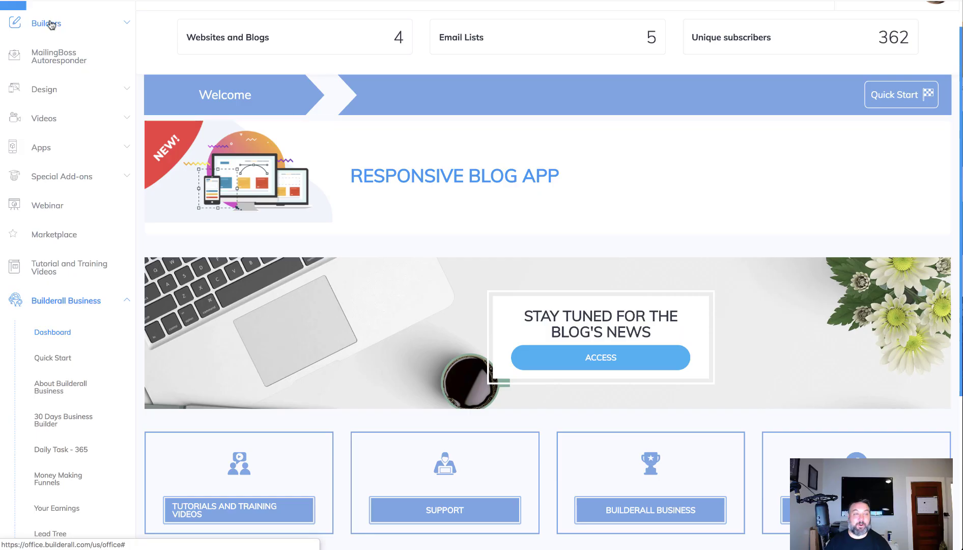
# - Launch App Creator from the Builders list in the office dashboard sidebar
pyautogui.click(51, 24)
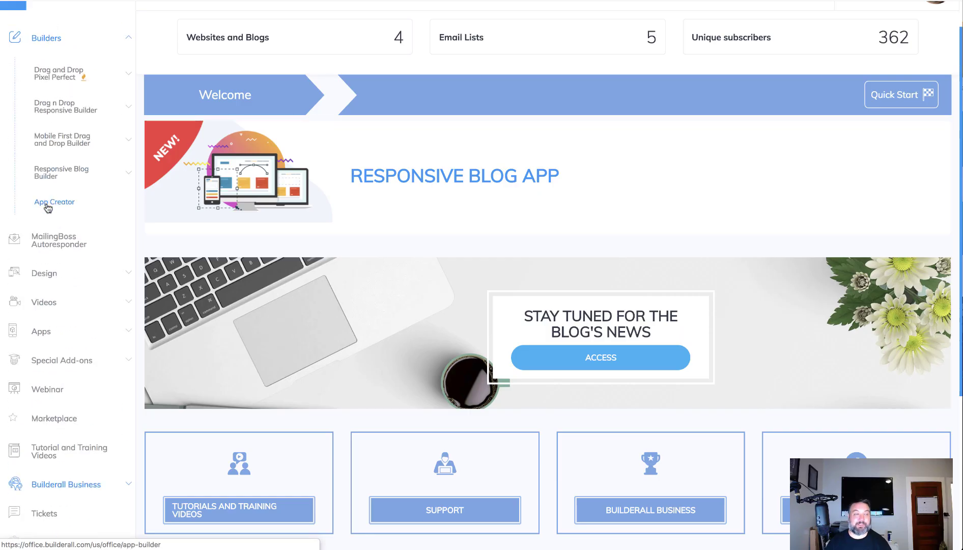
pyautogui.click(47, 202)
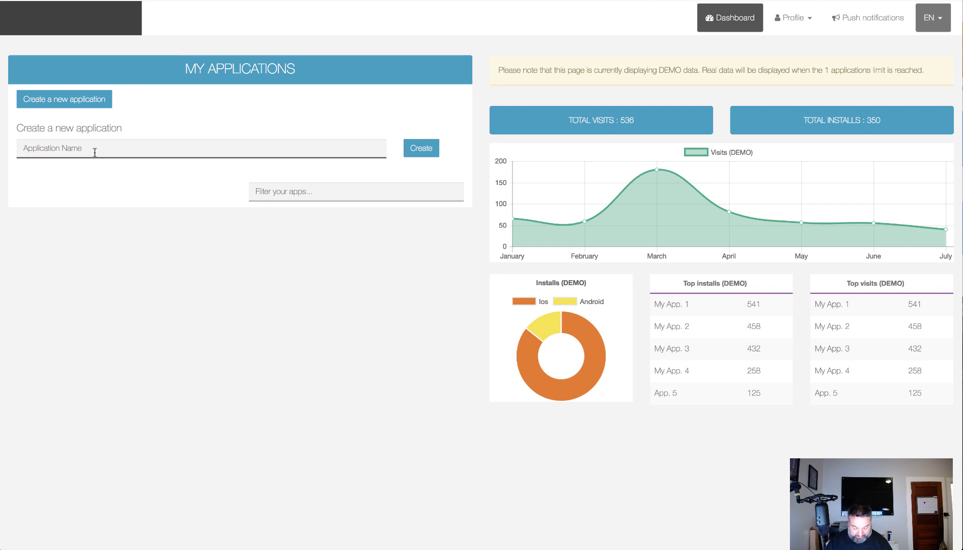
# - Enter 'Demo App' as the application name and create the app
pyautogui.write('Demo App')
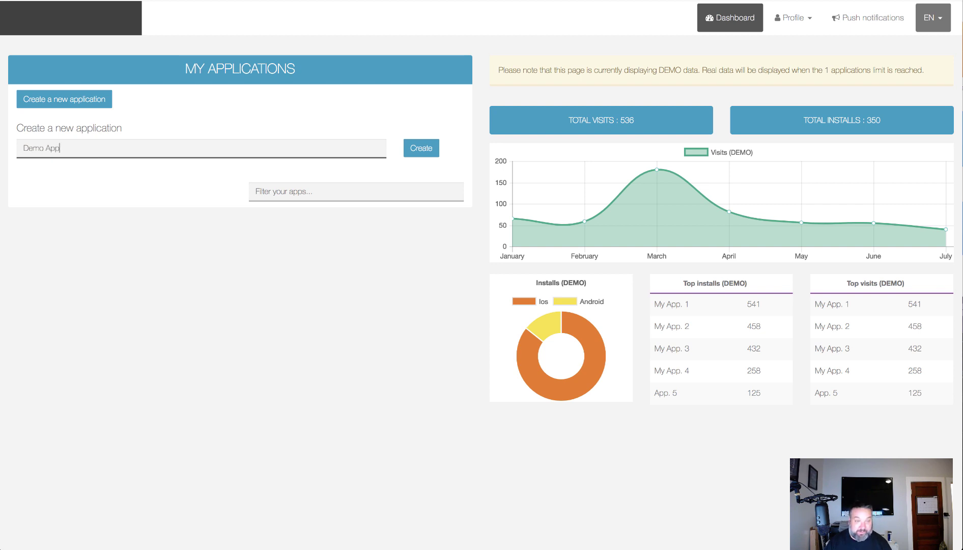
pyautogui.click(428, 150)
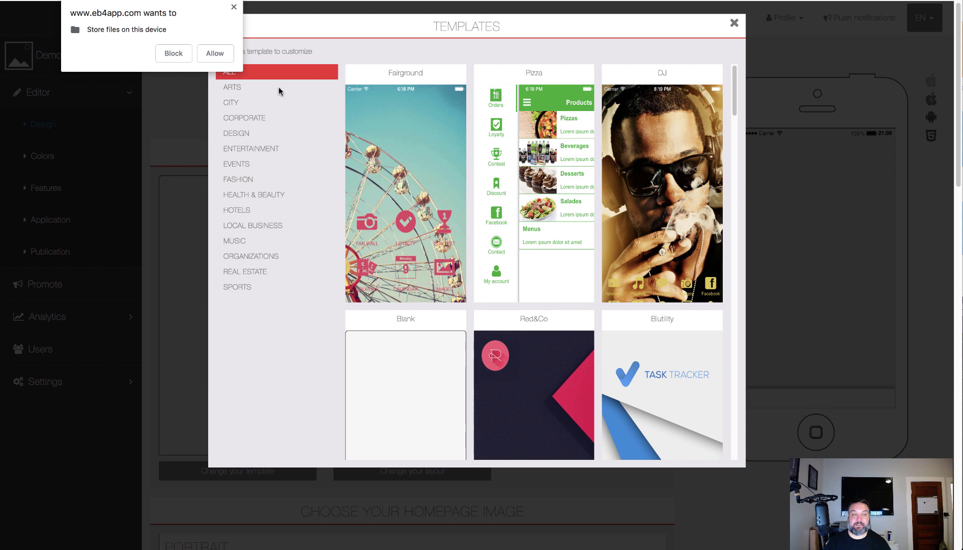
# - Dismiss the file-storage prompt and browse templates like Fairground, Pizza, DJ, Blank, Red&Co, Butility
pyautogui.click(234, 7)
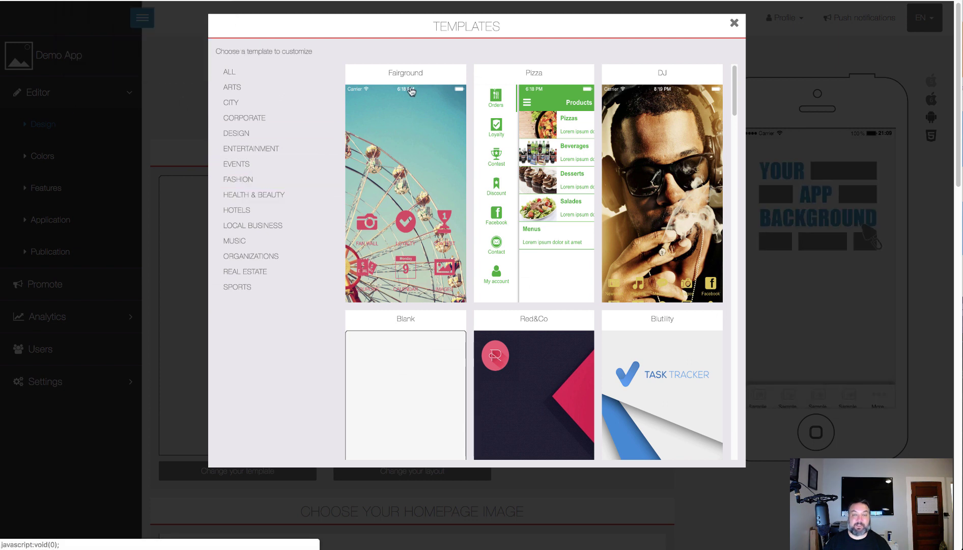
pyautogui.scroll(-6, 651, 242)
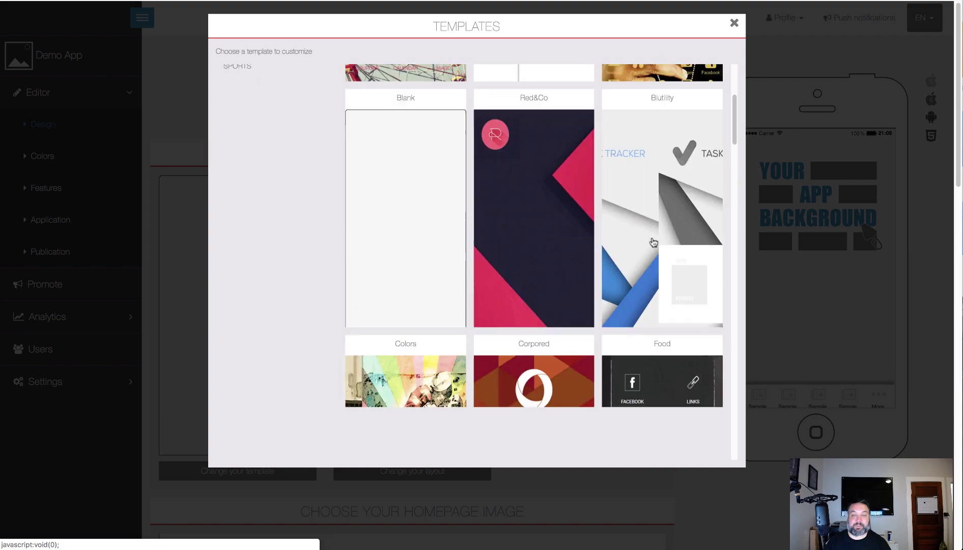
pyautogui.scroll(-6, 653, 243)
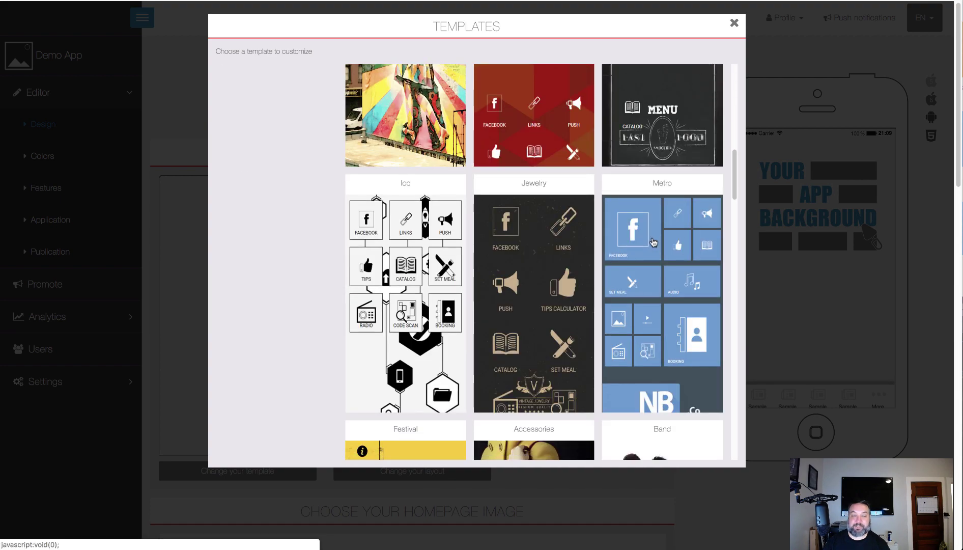
pyautogui.scroll(-5, 653, 243)
pyautogui.scroll(8, 653, 242)
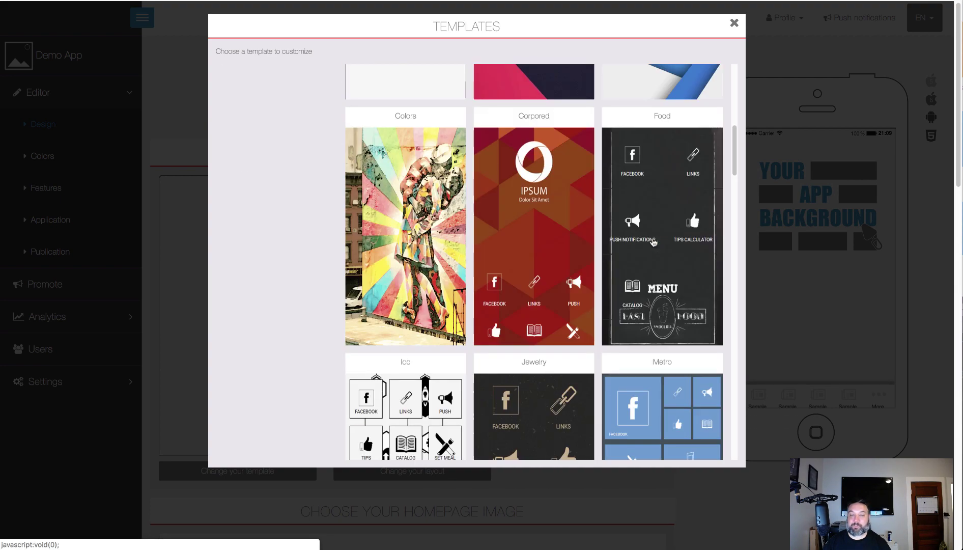
pyautogui.scroll(8, 653, 242)
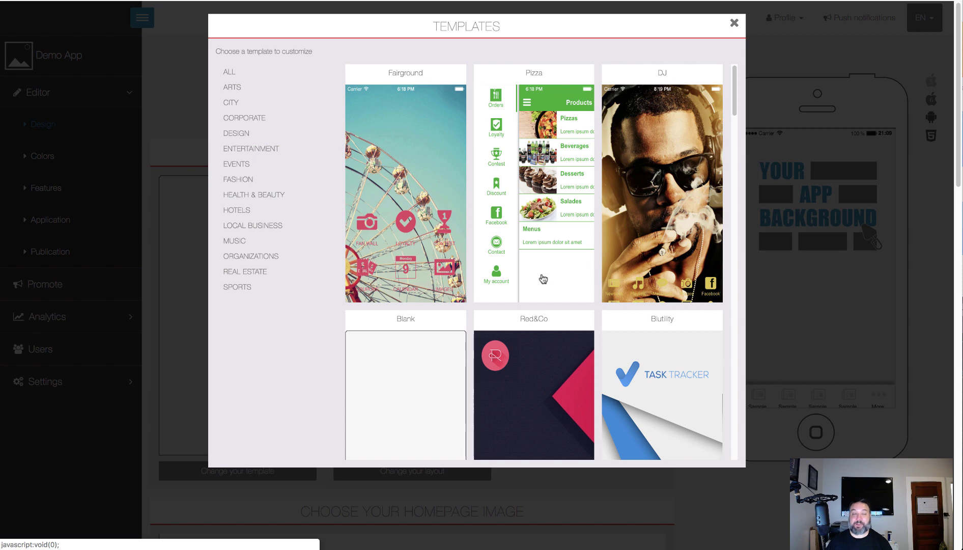
# - Apply the Pizza template, replacing the app's colours and background image, then close the gallery
pyautogui.click(543, 278)
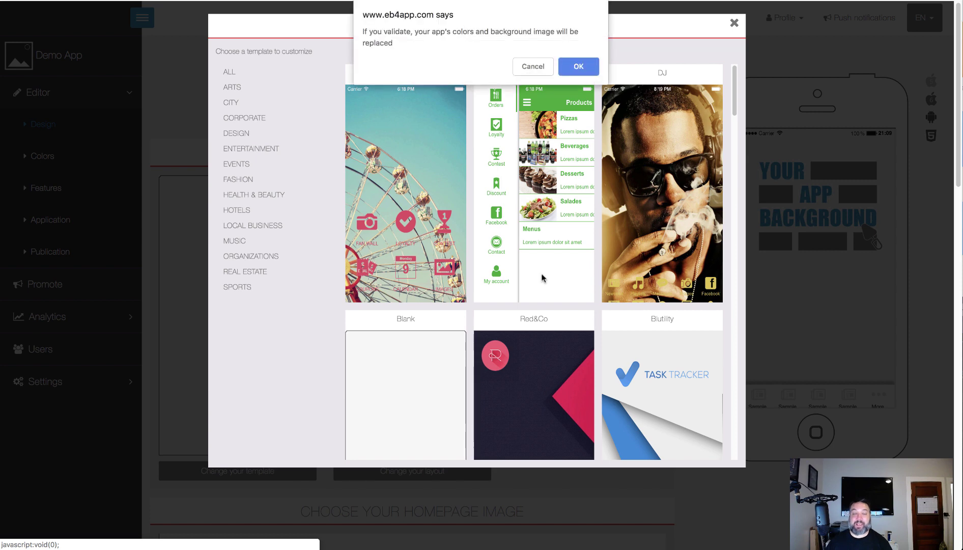
pyautogui.click(570, 68)
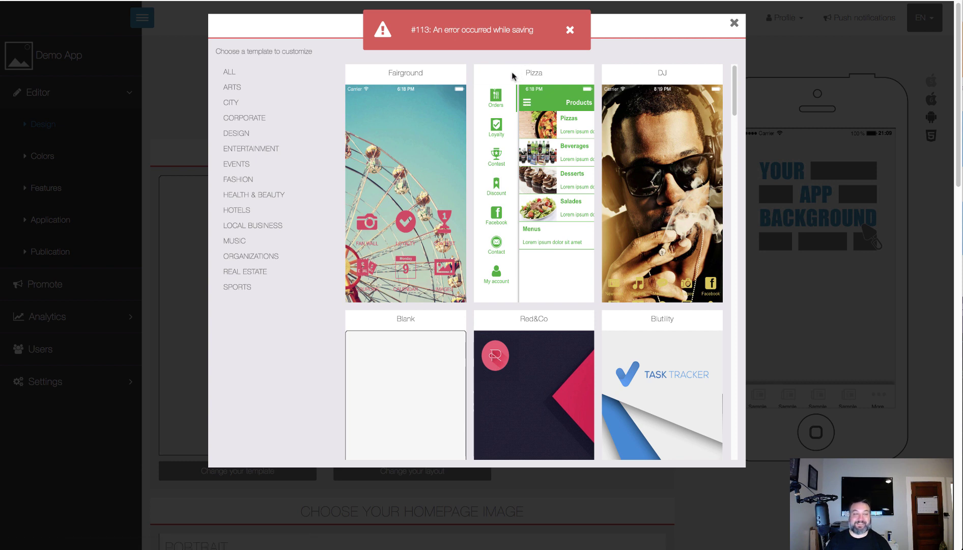
pyautogui.click(613, 230)
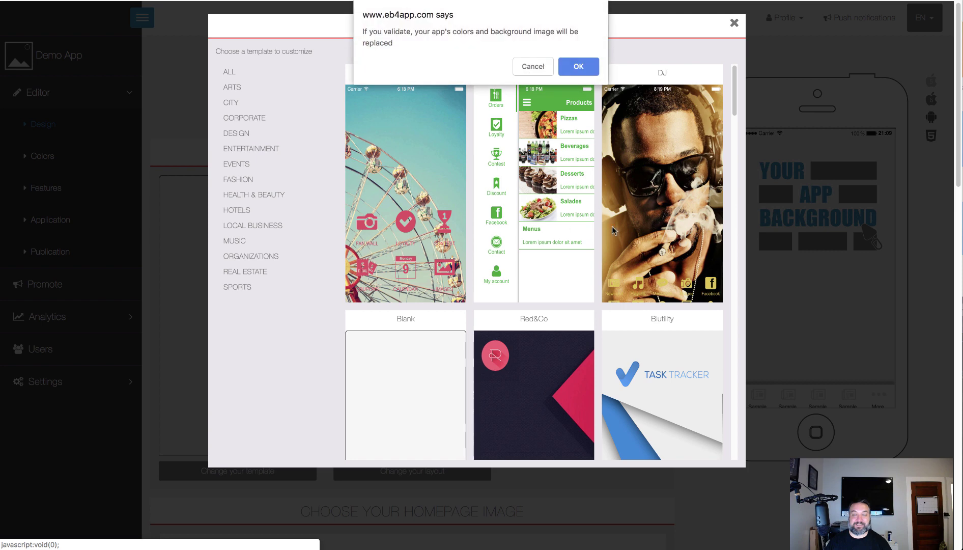
pyautogui.click(534, 69)
pyautogui.click(501, 123)
pyautogui.click(570, 64)
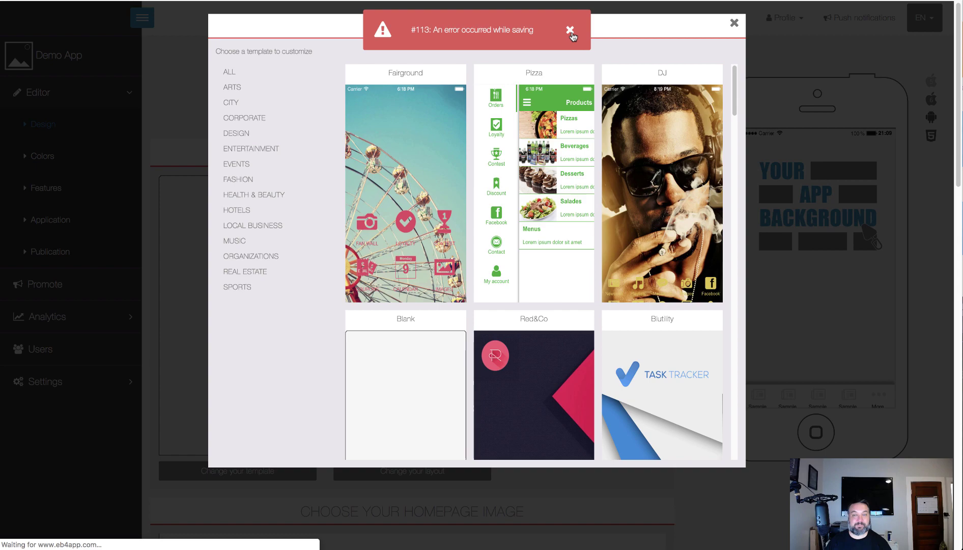
pyautogui.click(570, 29)
pyautogui.click(734, 24)
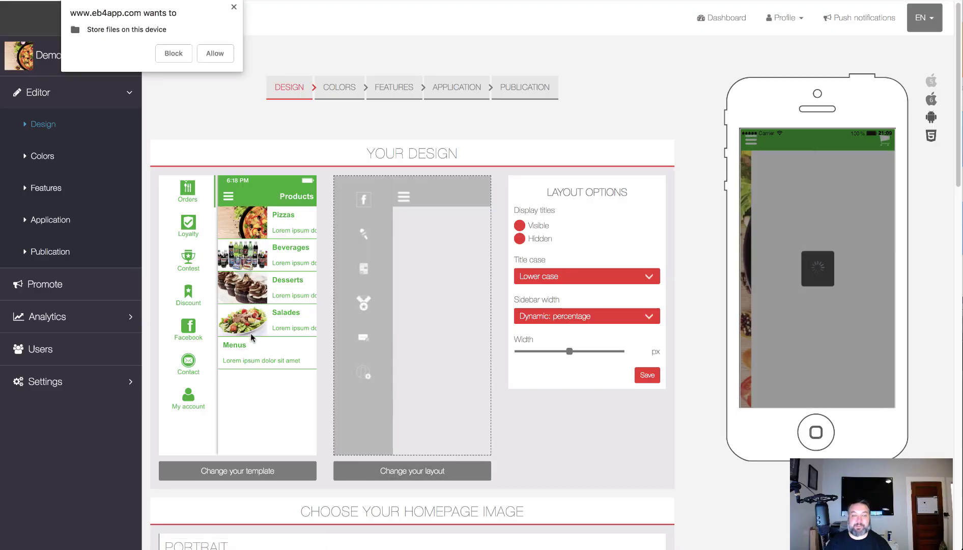
# - Allow the site to store files, then reopen and close the template gallery unchanged
pyautogui.click(208, 57)
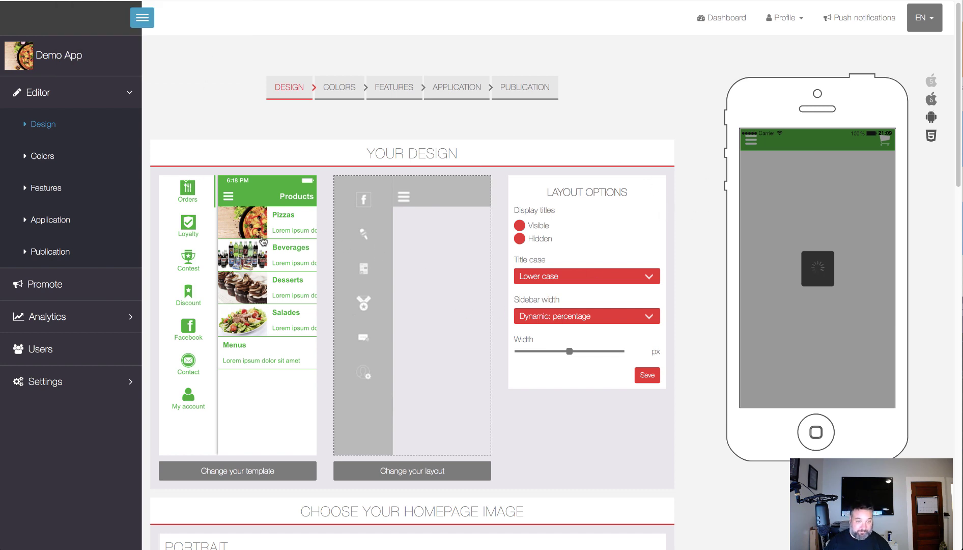
pyautogui.click(255, 200)
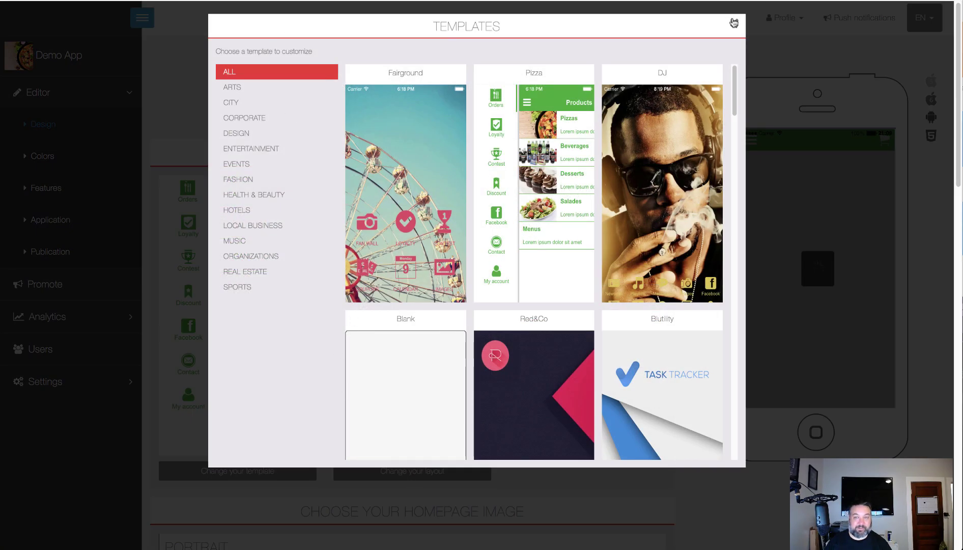
pyautogui.click(733, 24)
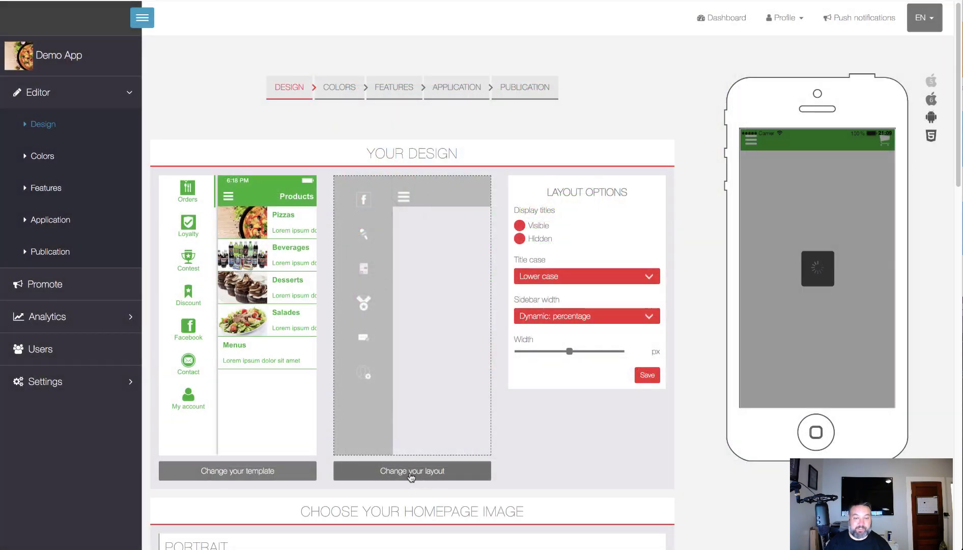
# - Choose United States ($) in the Choose Your Country dropdown to set the currency
pyautogui.scroll(-7, 423, 474)
pyautogui.scroll(7, 423, 473)
pyautogui.scroll(-8, 423, 475)
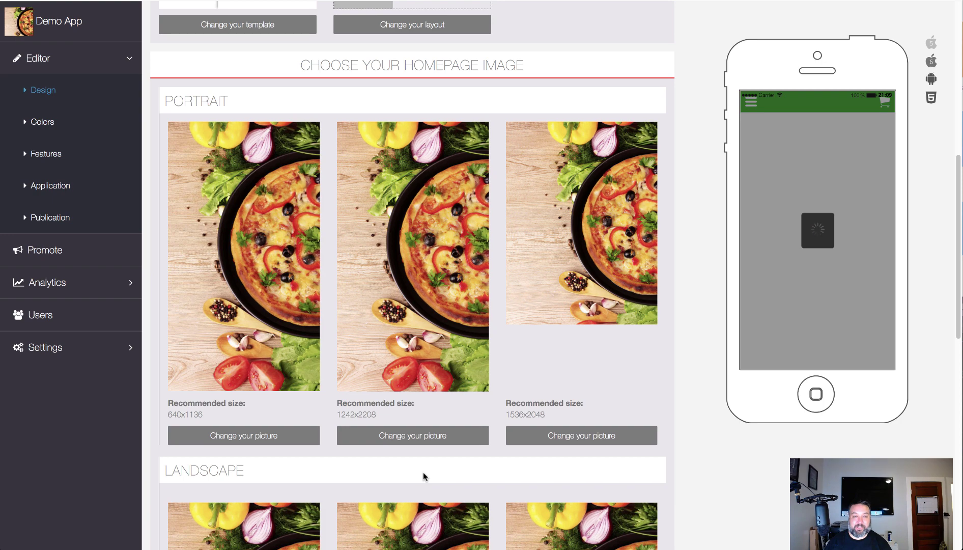
pyautogui.scroll(-1, 423, 475)
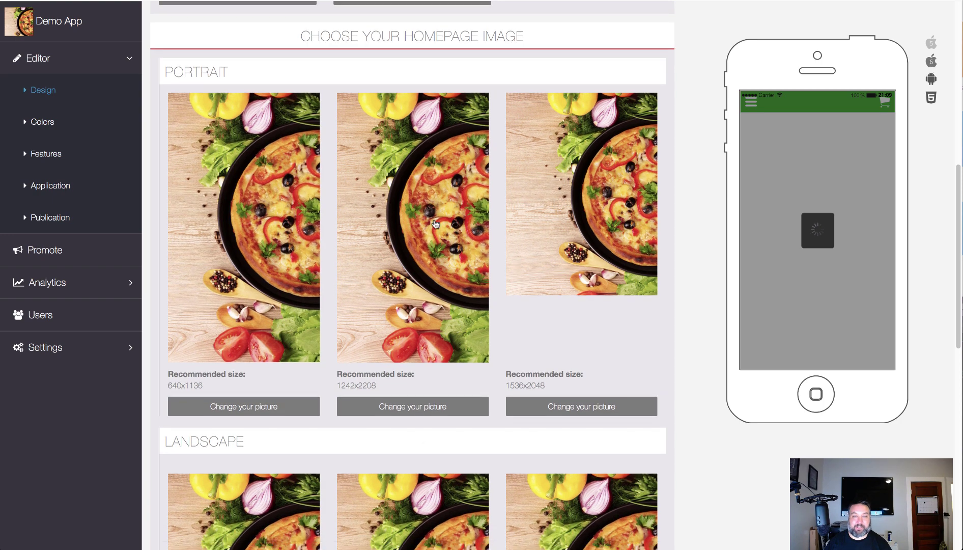
pyautogui.scroll(-8, 386, 407)
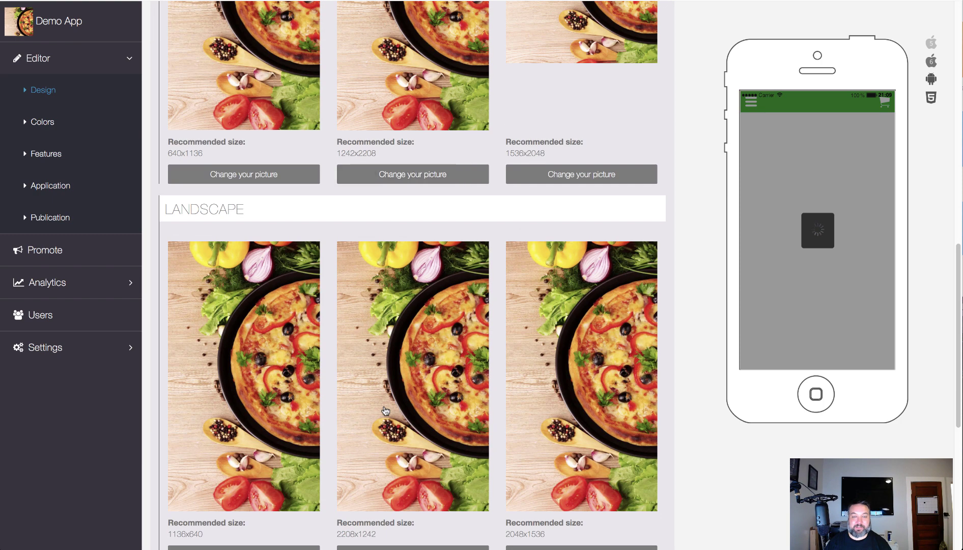
pyautogui.scroll(2, 385, 410)
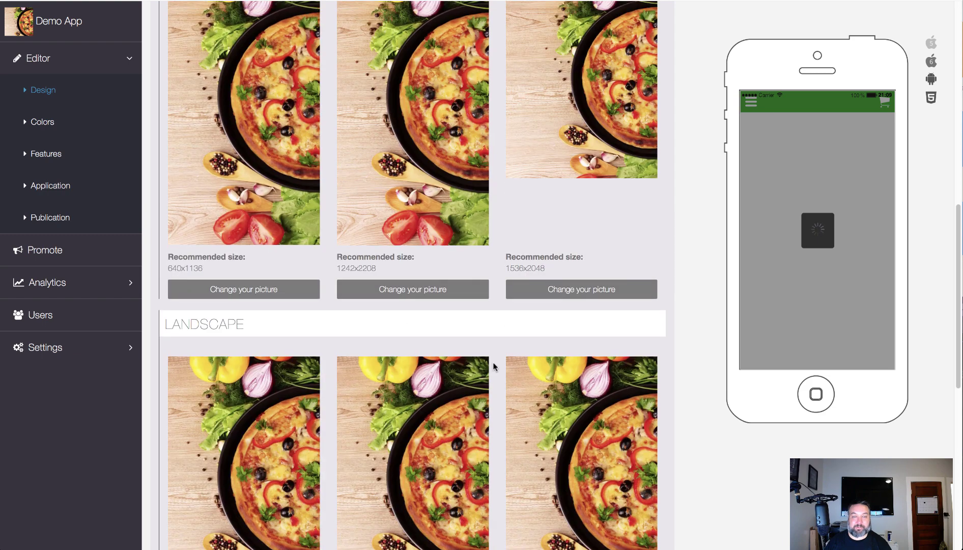
pyautogui.scroll(-8, 493, 365)
pyautogui.scroll(-1, 493, 365)
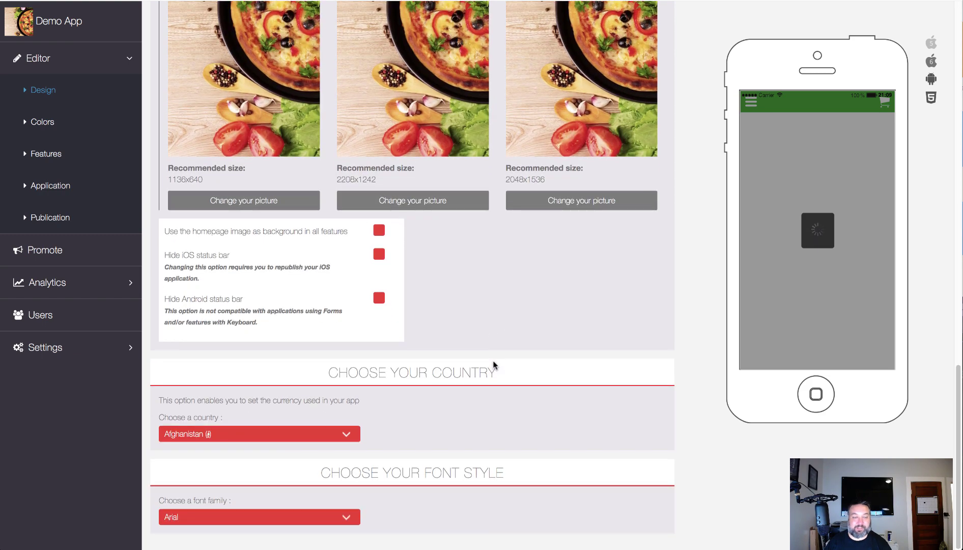
pyautogui.click(257, 437)
pyautogui.scroll(-15, 258, 497)
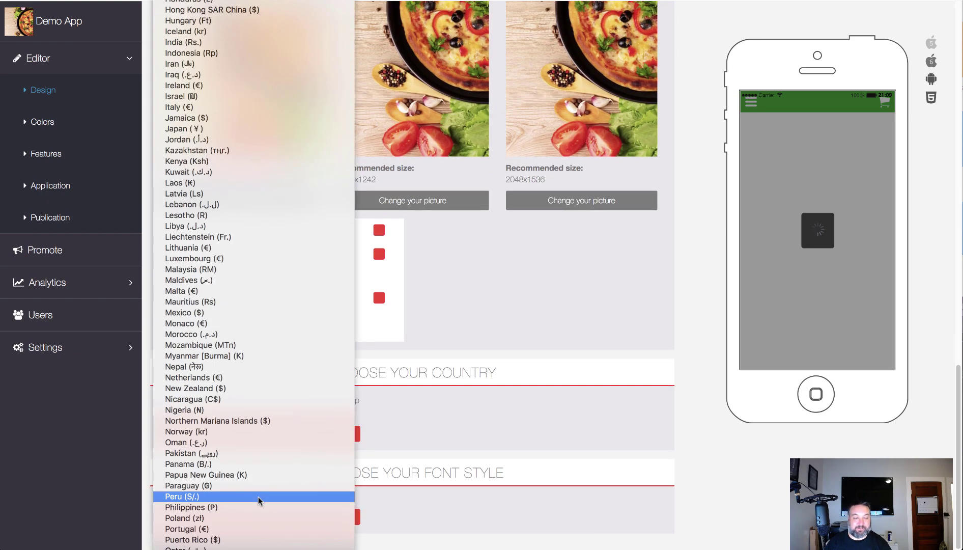
pyautogui.scroll(-6, 258, 496)
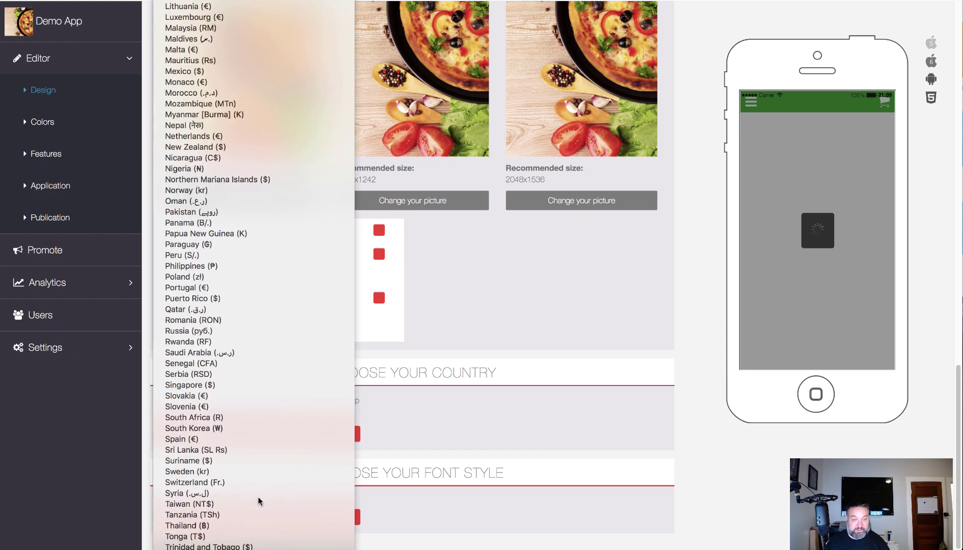
pyautogui.scroll(-1, 204, 533)
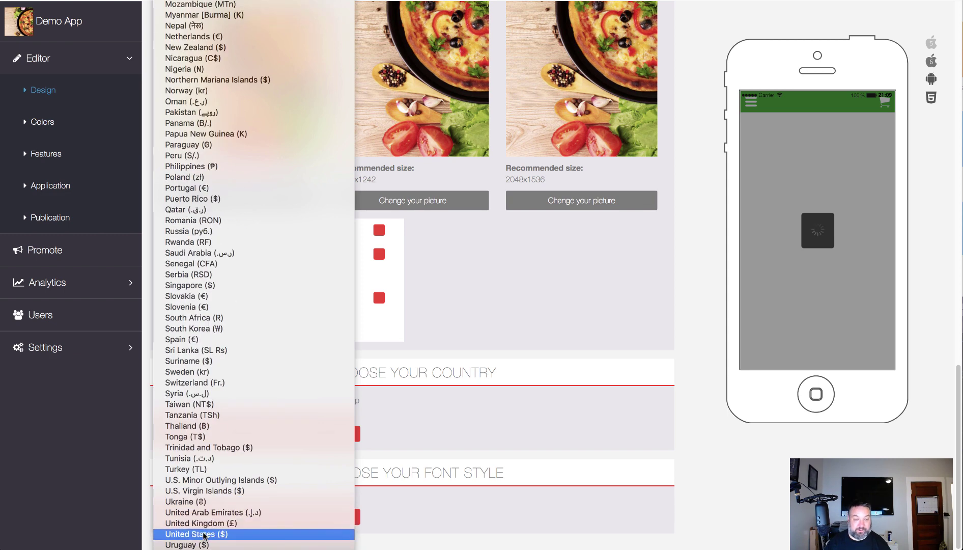
pyautogui.click(204, 533)
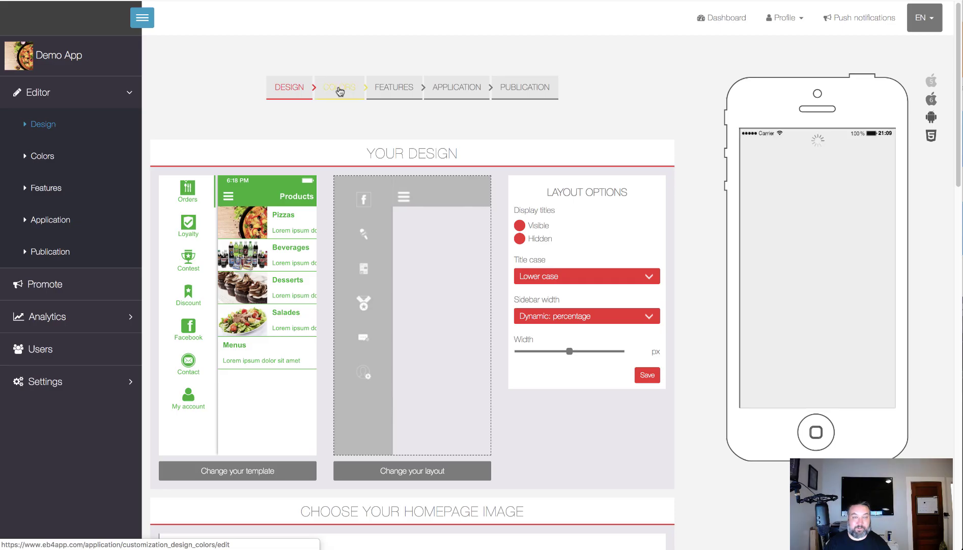
# - Review the header, homepage, list, card, checkbox, toggle and button colour panels, then proceed to Features
pyautogui.click(338, 90)
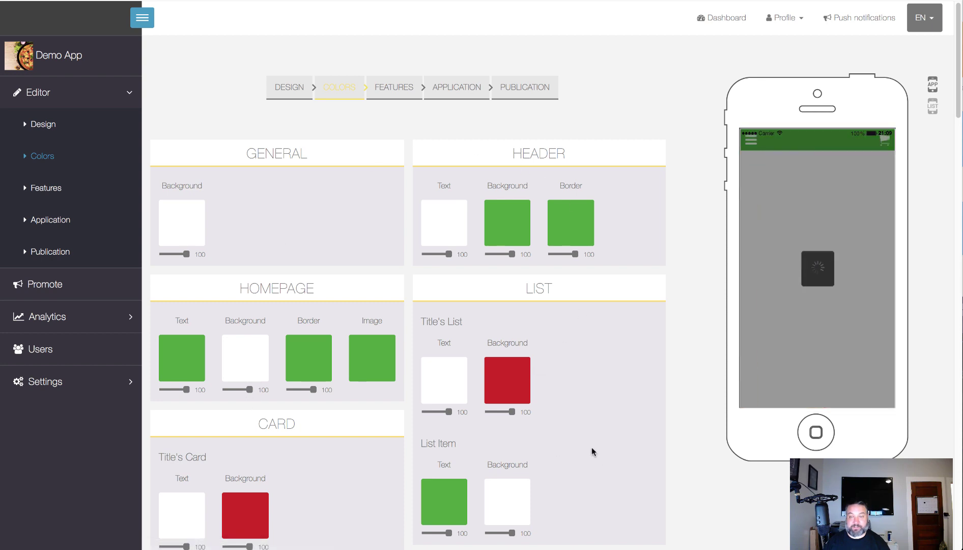
pyautogui.scroll(-15, 728, 448)
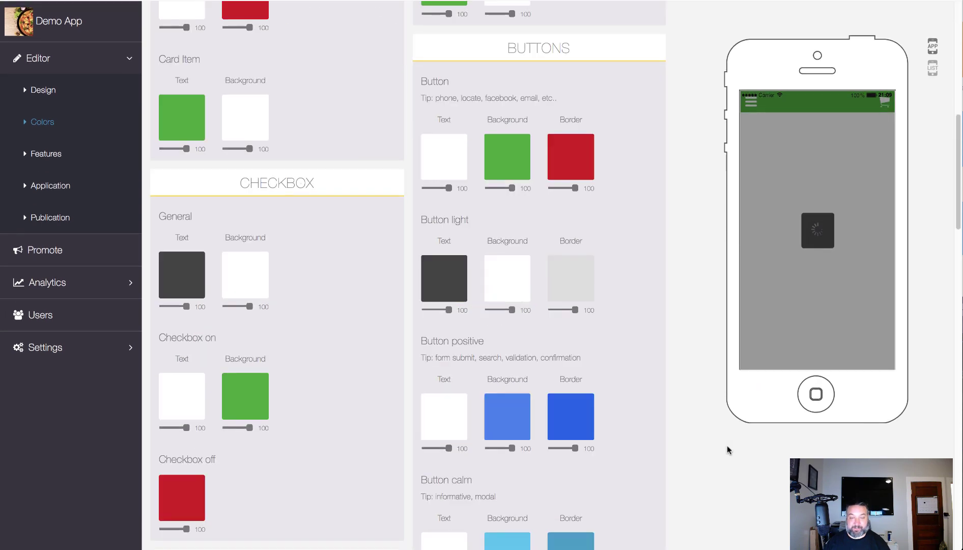
pyautogui.scroll(-7, 728, 448)
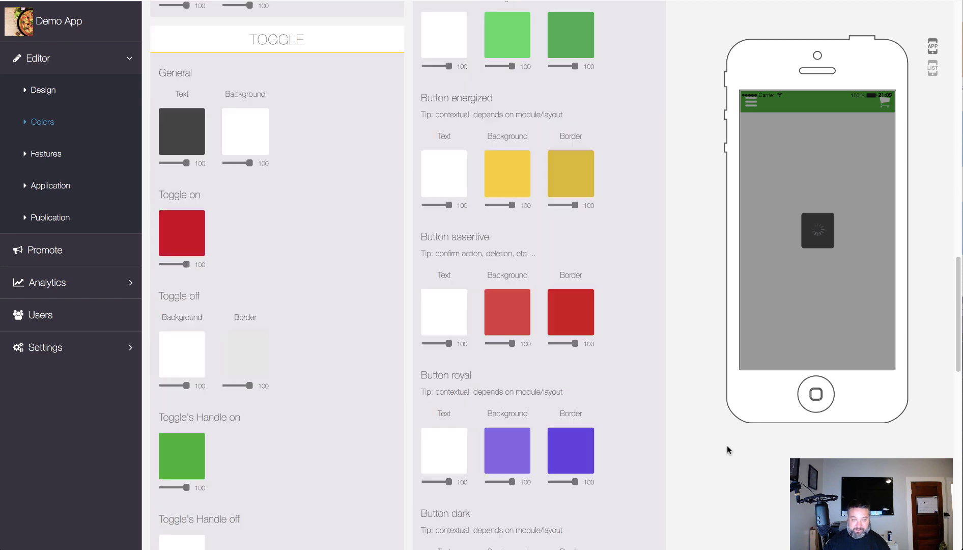
pyautogui.scroll(20, 219, 425)
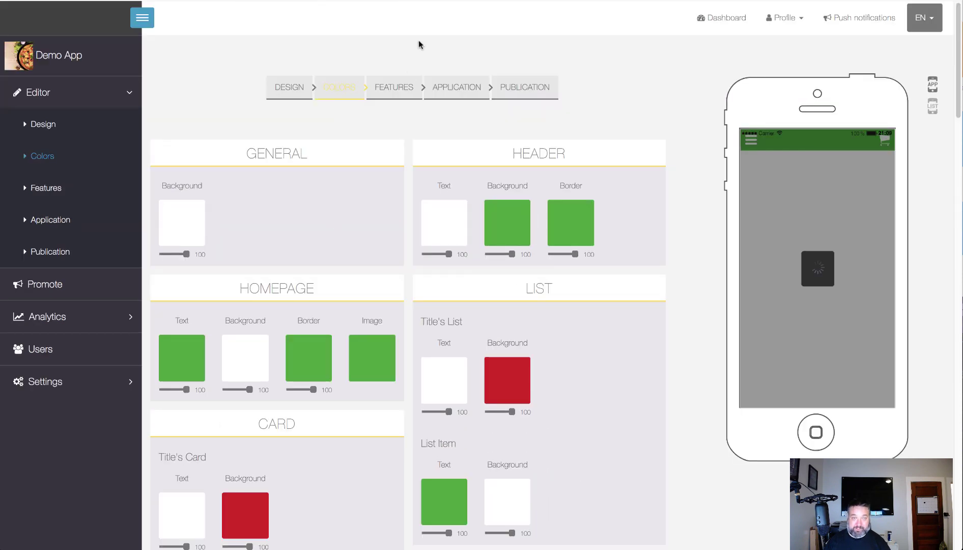
pyautogui.click(404, 91)
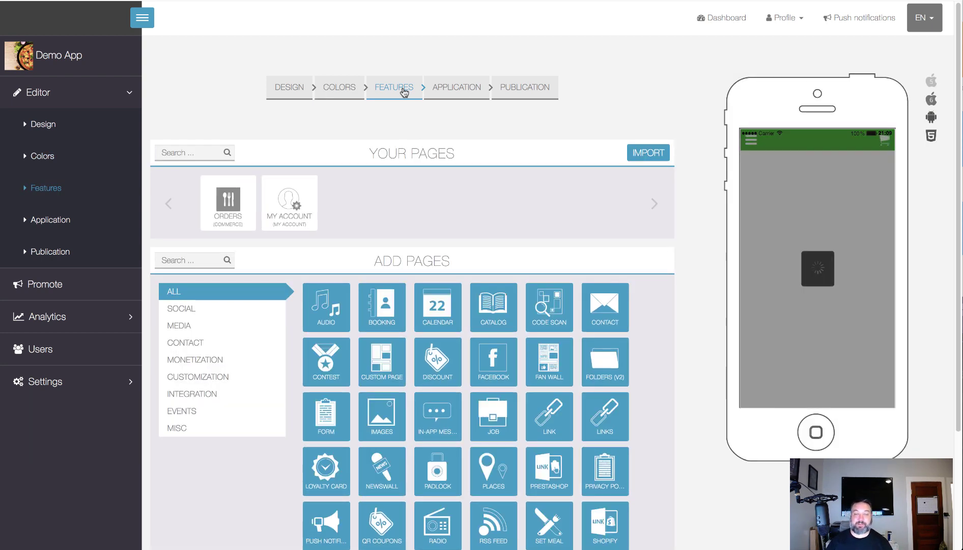
# - Scroll through the Add Pages catalog of feature types below the Orders and My Account pages
pyautogui.scroll(-3, 404, 93)
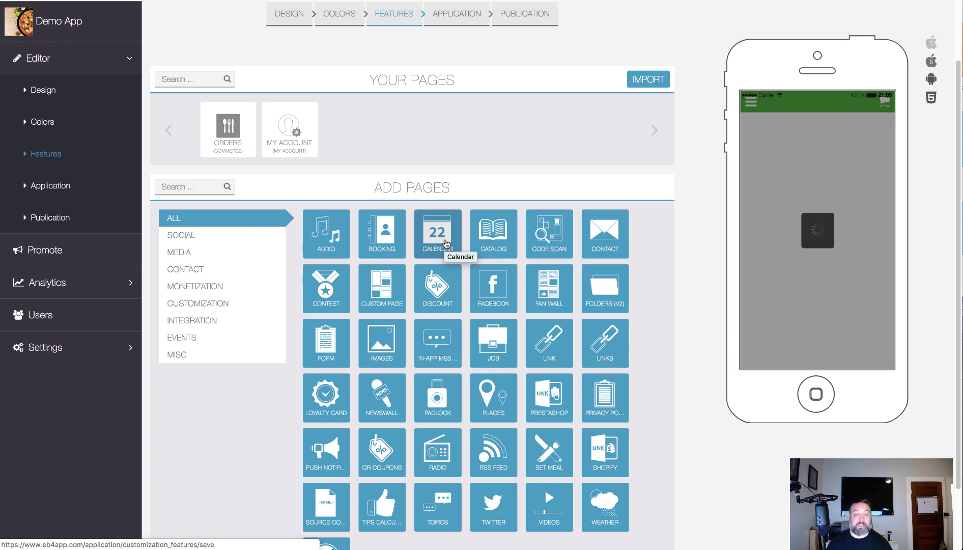
pyautogui.scroll(-1, 445, 243)
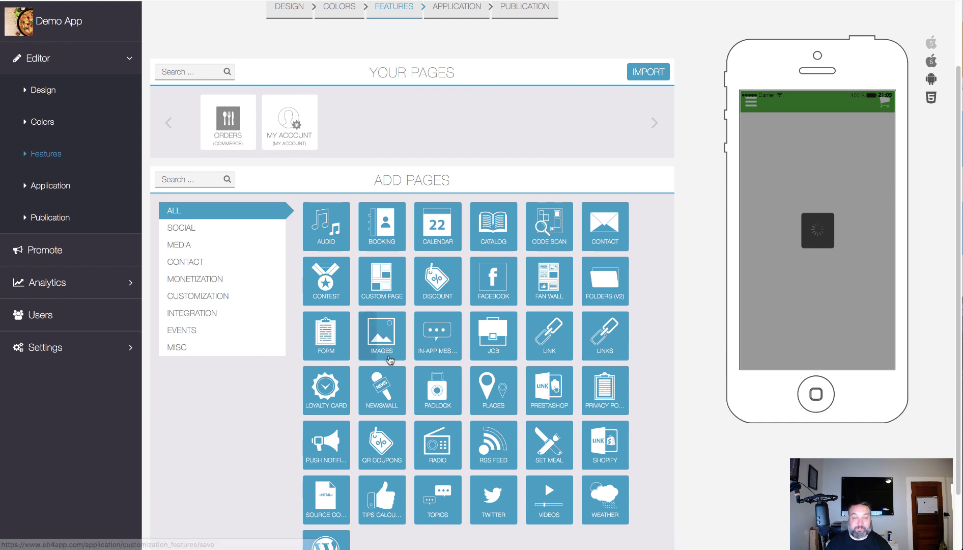
pyautogui.scroll(-2, 364, 358)
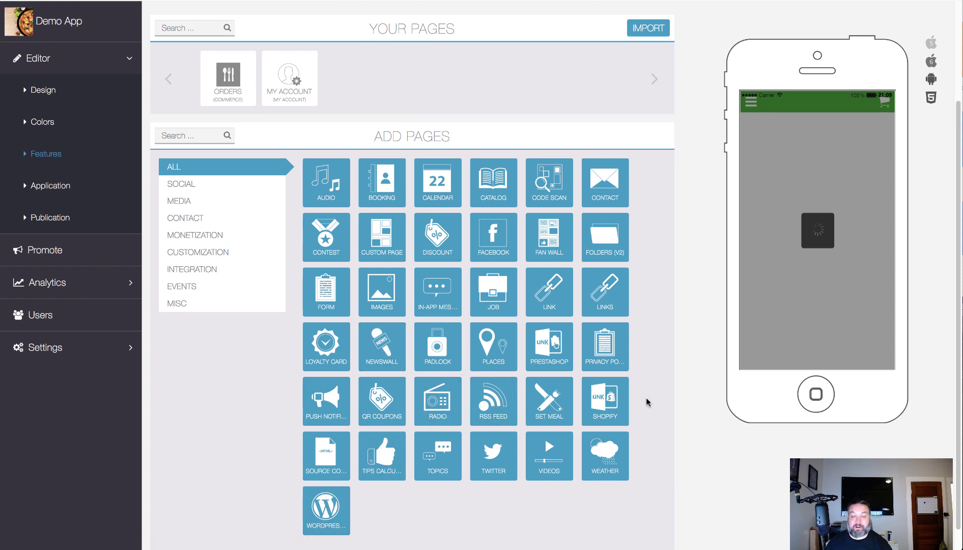
pyautogui.scroll(3, 601, 303)
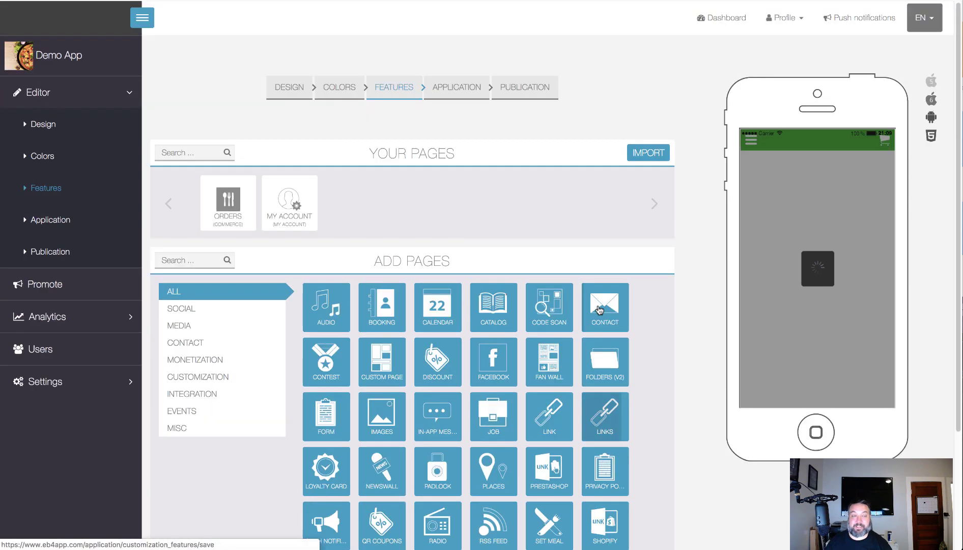
# - Show the Application step with the pizza dashboard icon, back-button styles and Android push settings
pyautogui.click(455, 95)
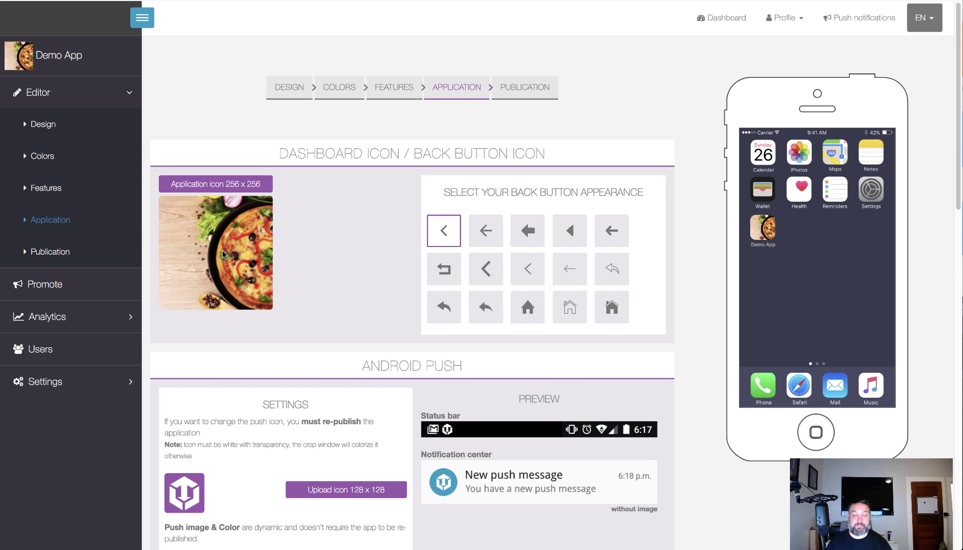
pyautogui.click(394, 93)
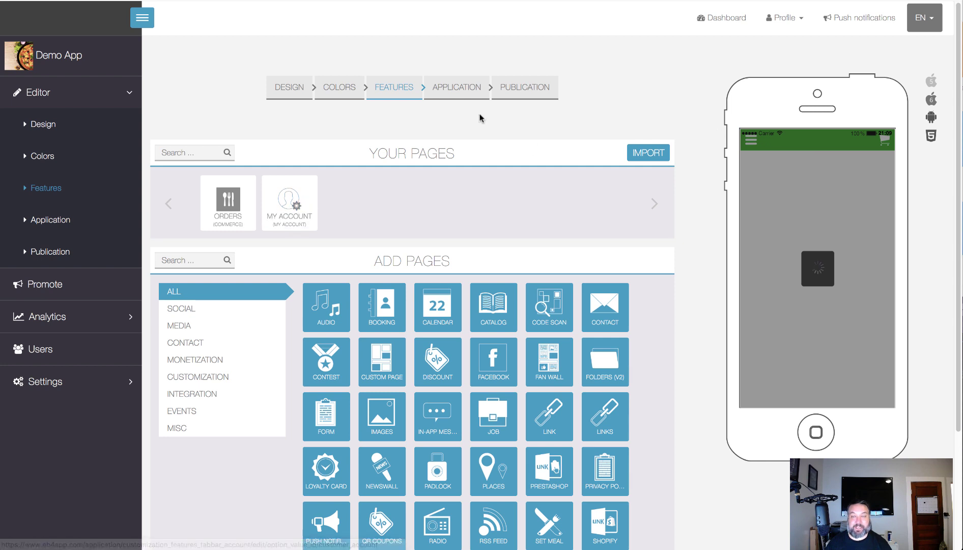
pyautogui.click(457, 90)
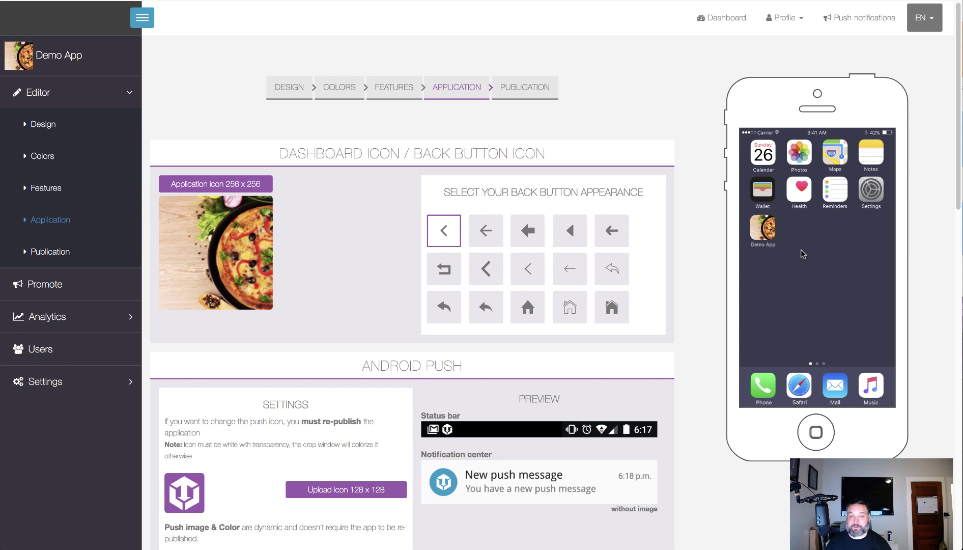
pyautogui.scroll(-1, 801, 250)
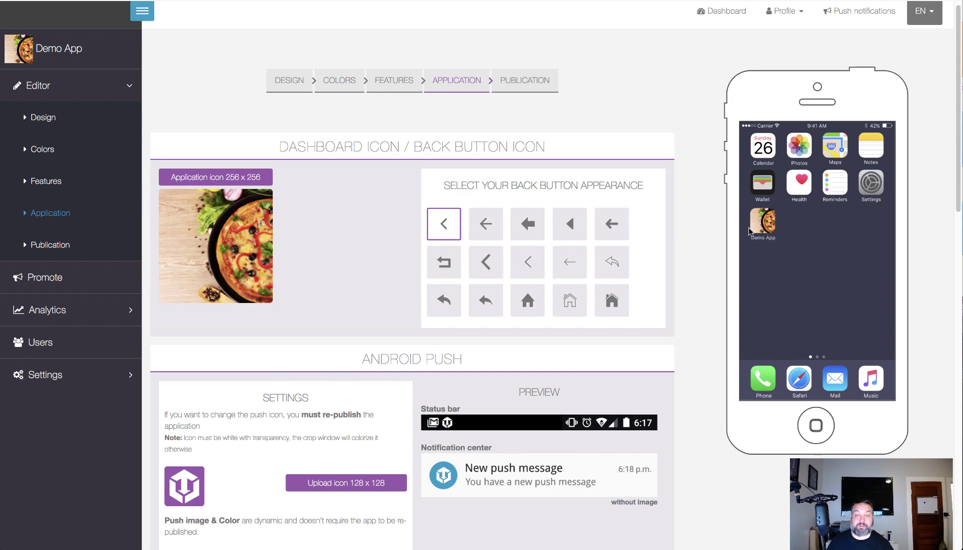
pyautogui.scroll(-4, 373, 283)
pyautogui.scroll(-10, 373, 283)
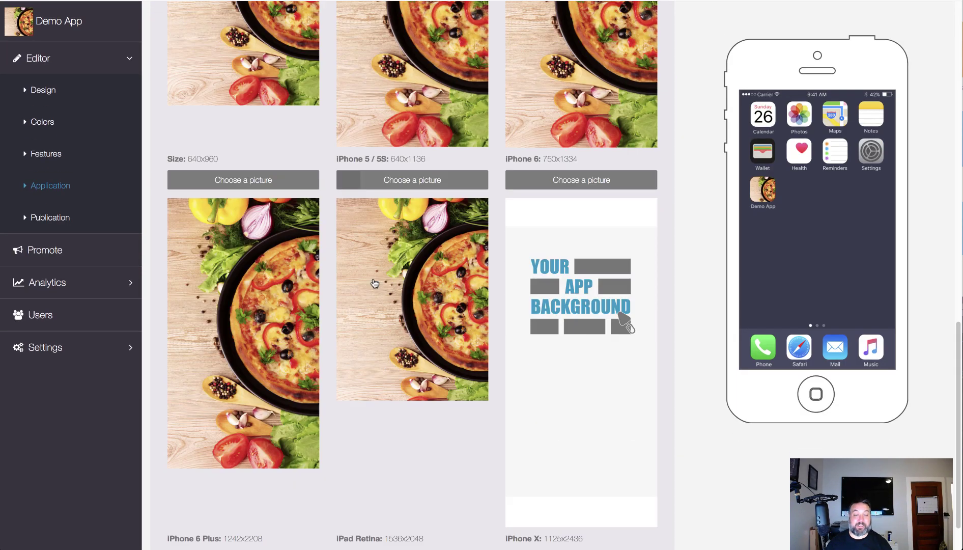
pyautogui.scroll(15, 374, 279)
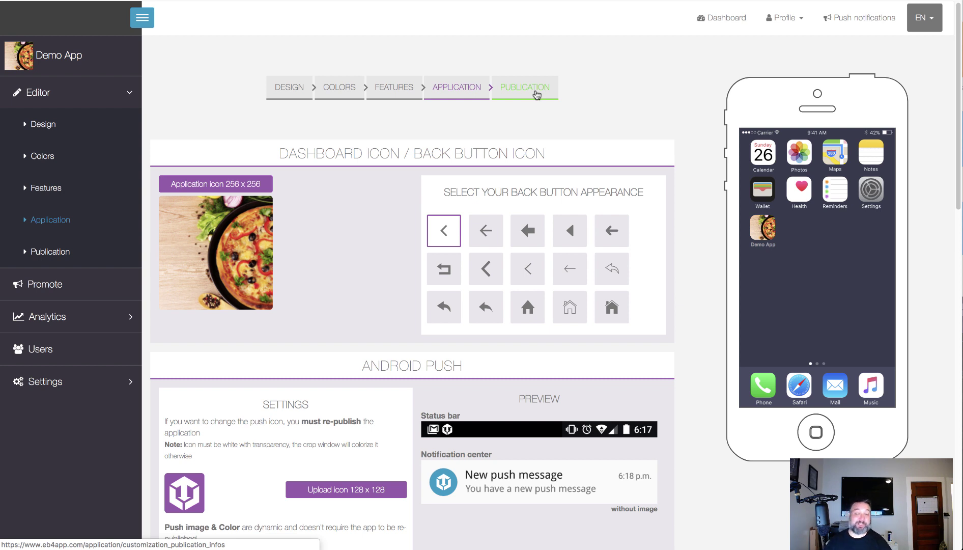
pyautogui.scroll(-1, 536, 94)
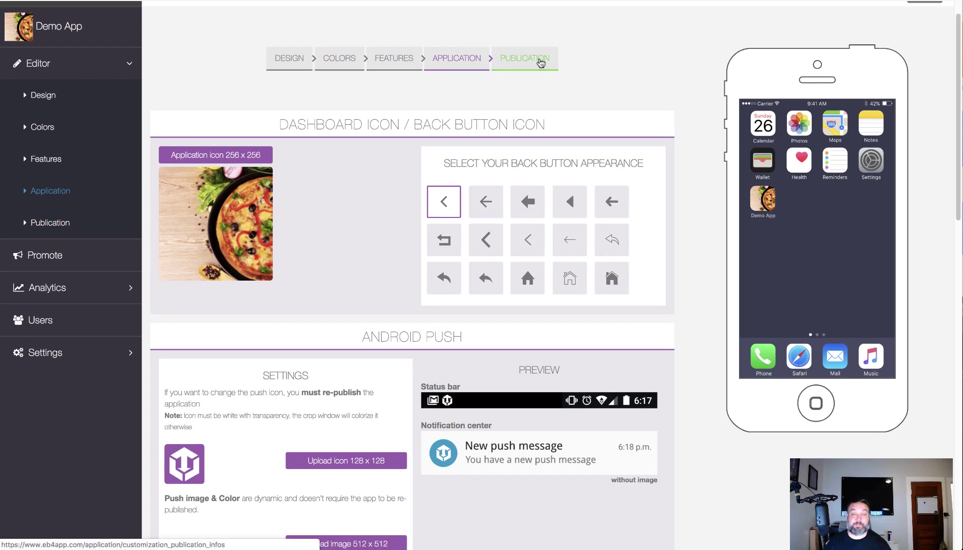
# - Review Demo App's General Information in the Publication step, confirming it is ready to publish
pyautogui.click(537, 61)
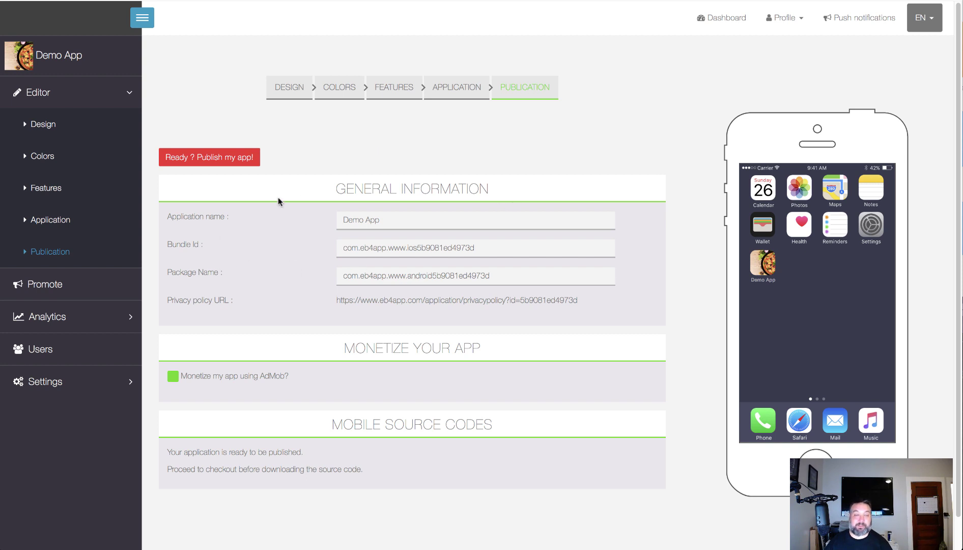
pyautogui.scroll(-1, 265, 443)
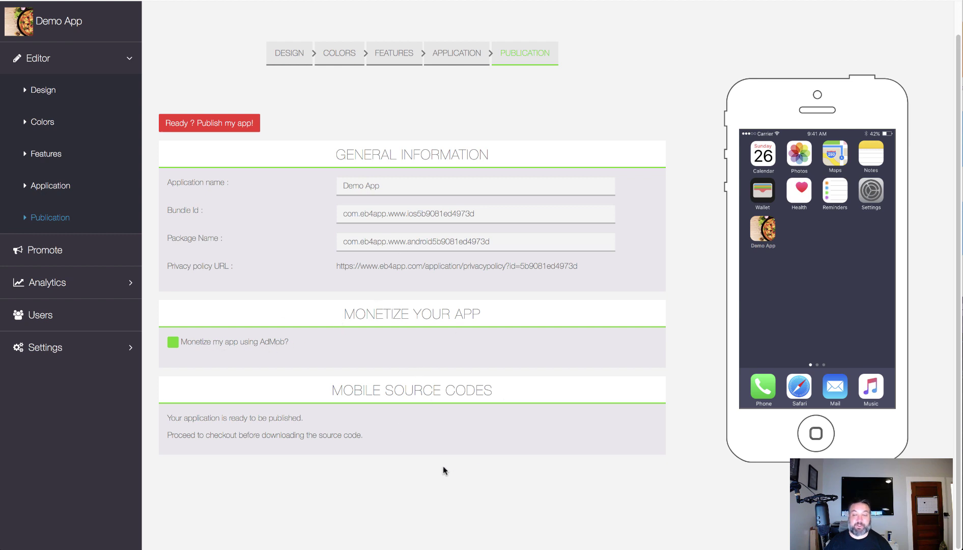
pyautogui.scroll(1, 443, 466)
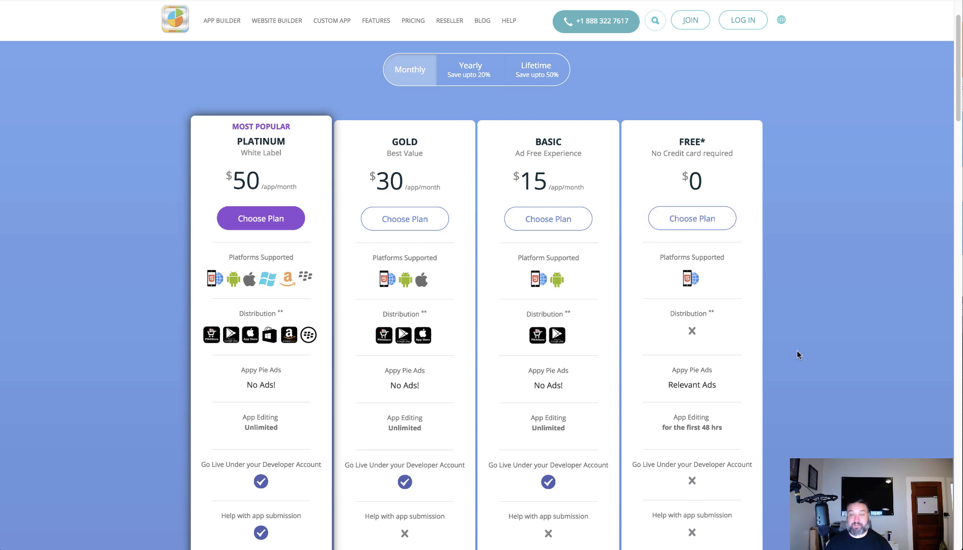
# - Scroll through Appy Pie's monthly plans, from Free $0 to Platinum $50, reviewing the Free plan's limits
pyautogui.scroll(-1, 796, 363)
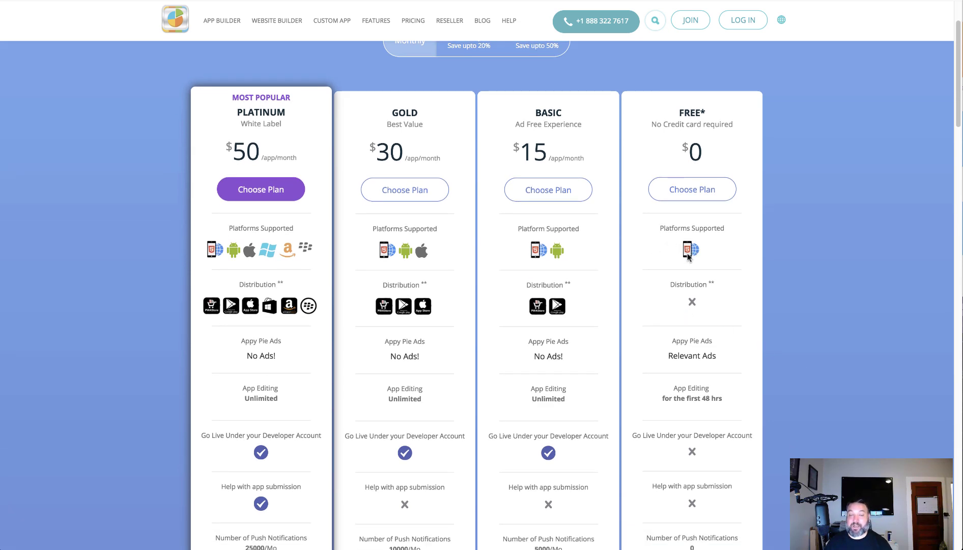
pyautogui.moveTo(695, 254)
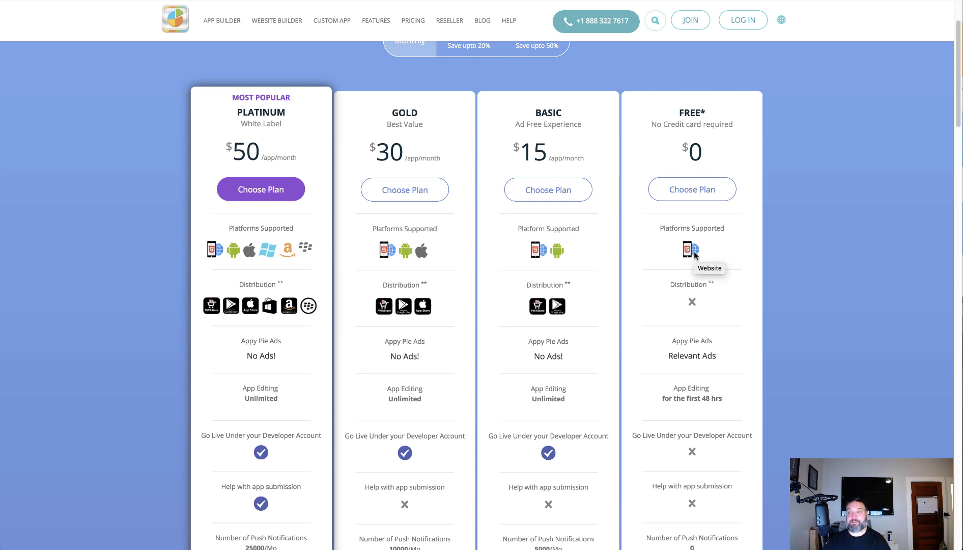